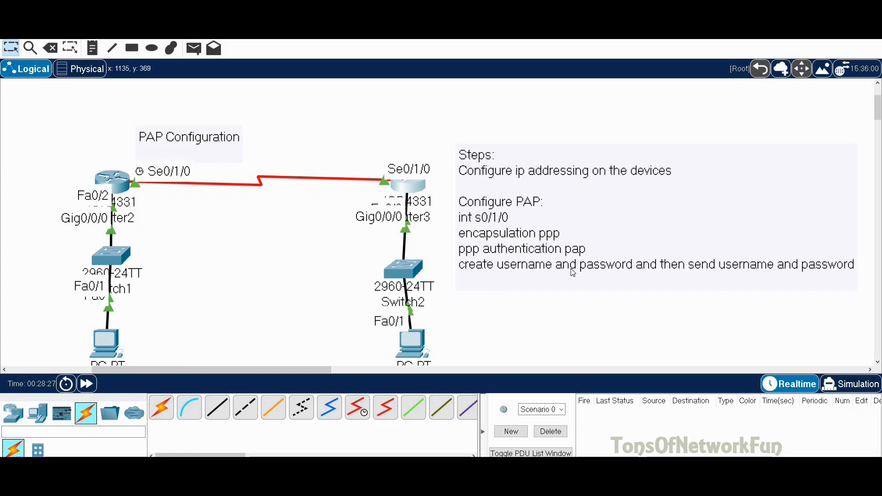
Open the CLI of Router2, the left-hand router in the Logical workspace
click(115, 182)
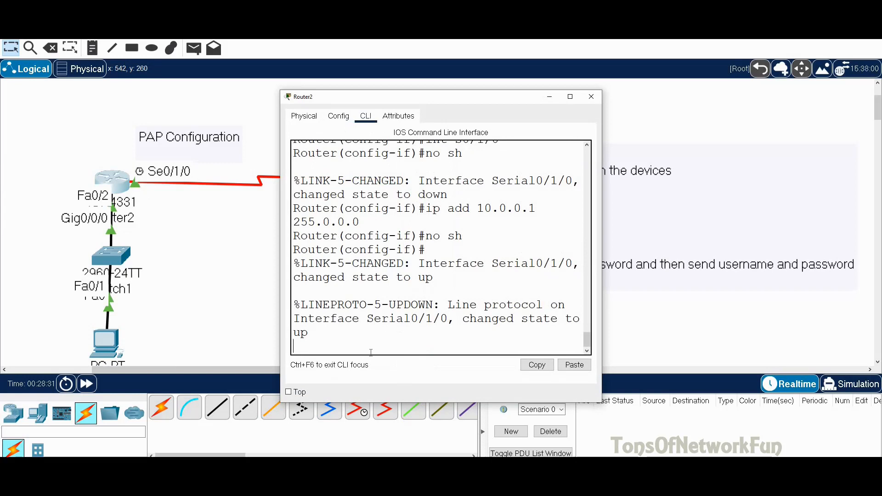
Return from interface configuration to global configuration mode on Router2
key(Return)
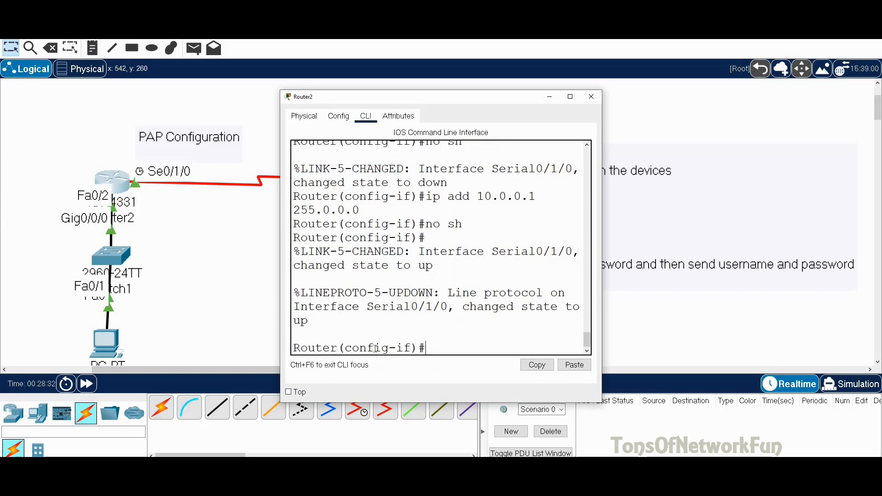
text(exit)
key(Return)
text(int s0)
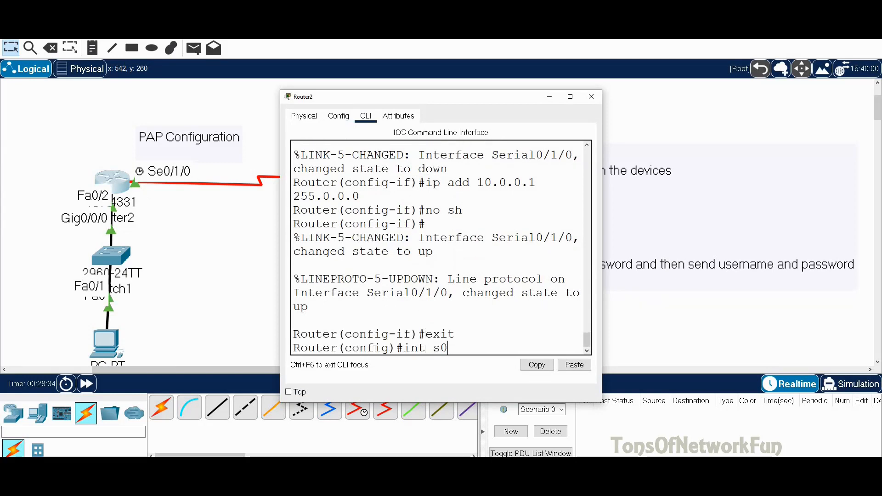
key(BackSpace)
key(BackSpace)
key(BackSpace)
key(BackSpace)
key(BackSpace)
key(BackSpace)
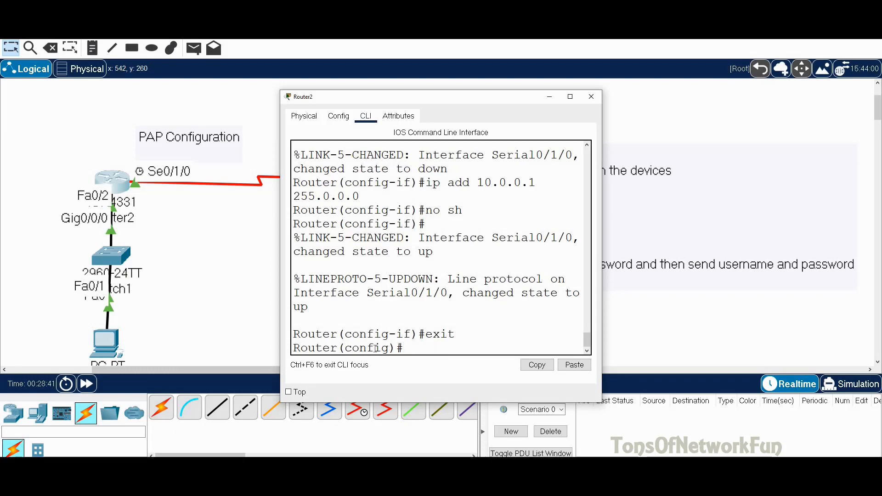
Display Serial0/1/0 details, confirming 10.0.0.1/8, line protocol up and HDLC encapsulation
text(do sh int s0/1/0)
key(Return)
scroll(387, 268, up, 5)
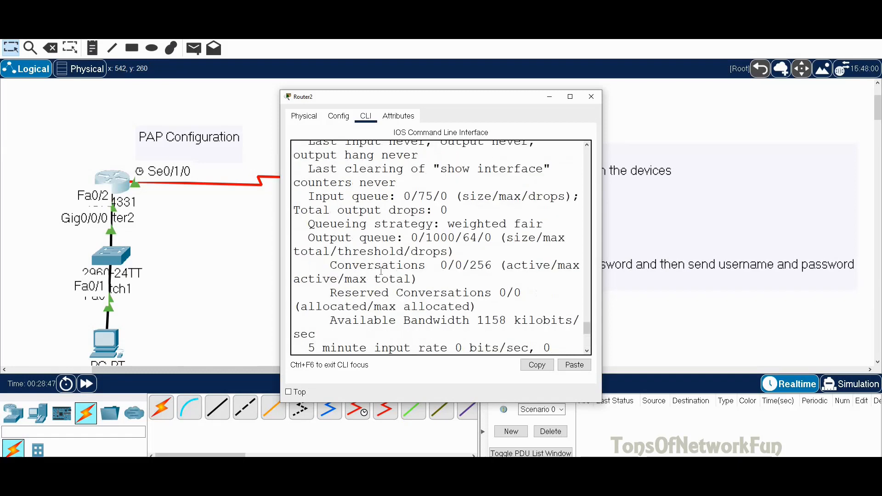
scroll(387, 268, up, 2)
double_click(437, 251)
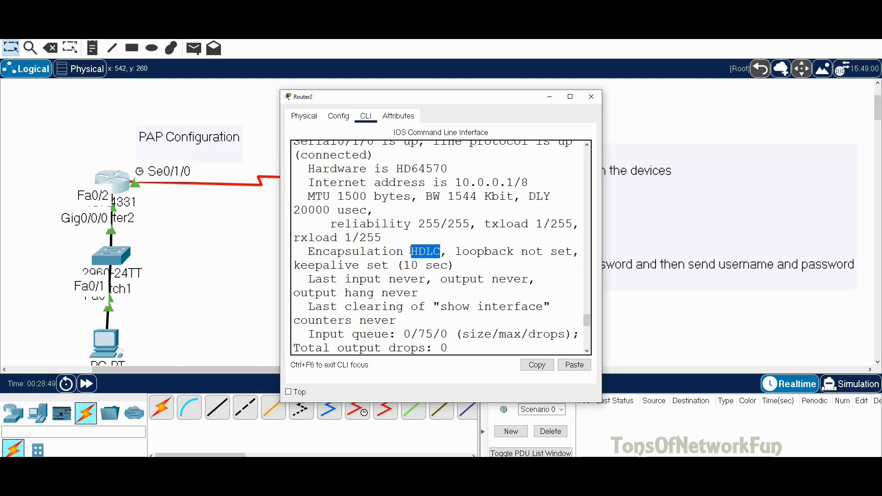
scroll(486, 325, down, 7)
scroll(486, 324, down, 2)
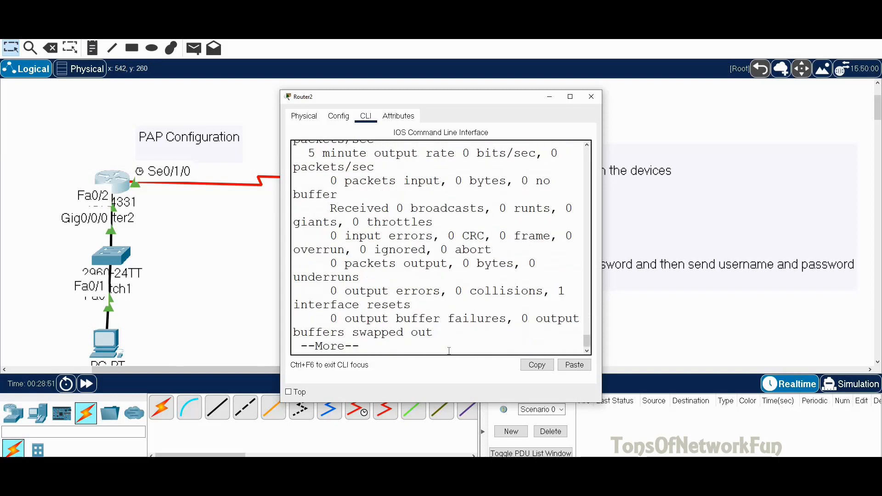
key(Return)
key(Return)
key(Return)
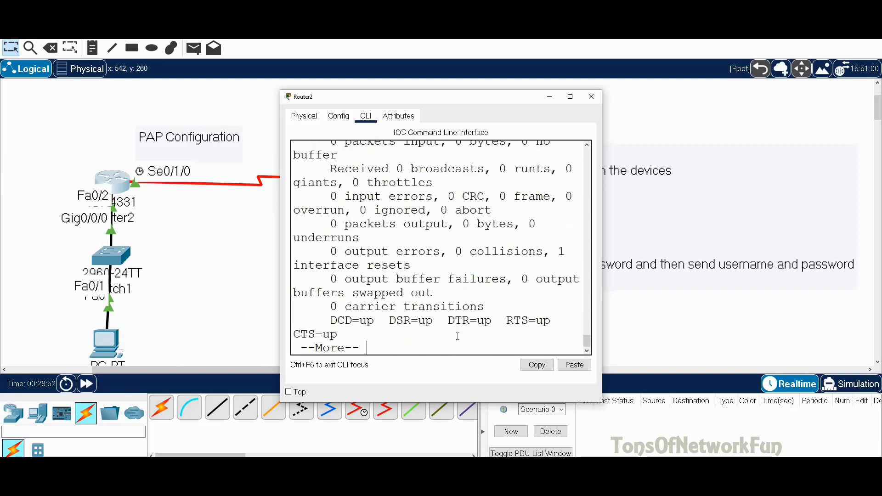
text(int s)
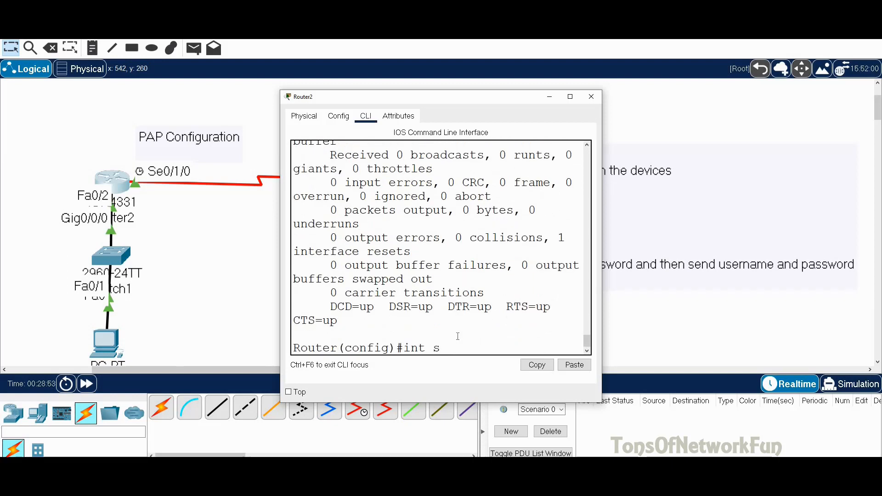
text(0/1/0)
Set Router2's Serial0/1/0 encapsulation to PPP
key(Return)
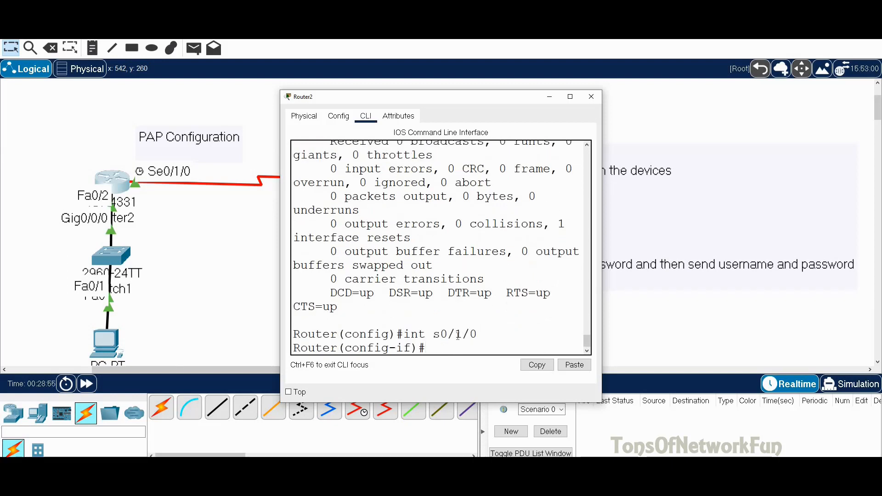
text(en)
key(Tab)
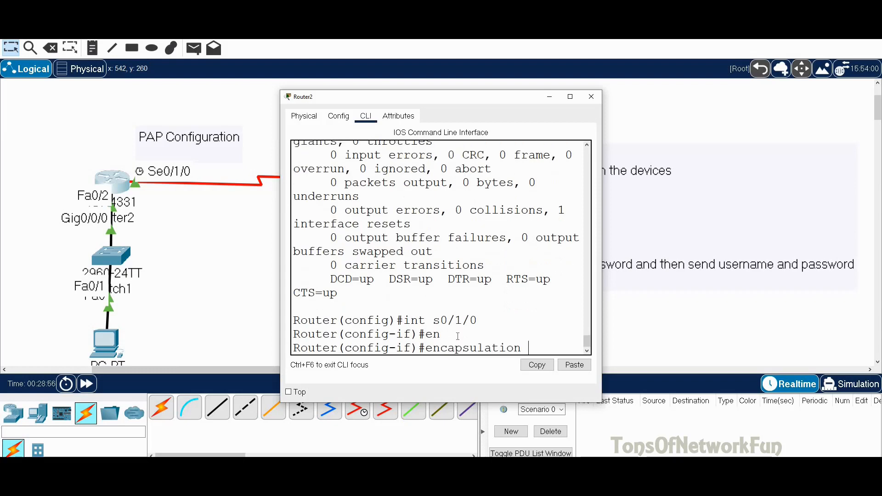
text(ppp)
key(Return)
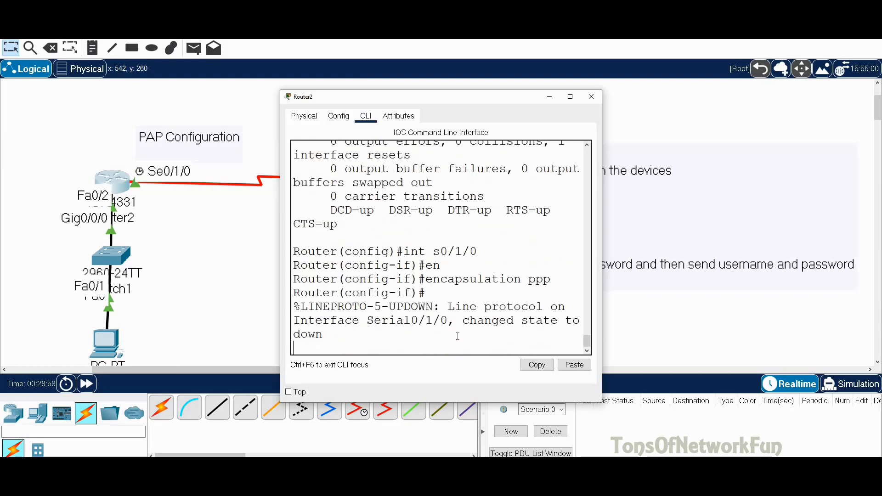
Show Serial0/1/0 again, confirming PPP encapsulation with line protocol down and LCP closed
text(do sh int s0/1/0)
key(Return)
scroll(433, 309, up, 2)
scroll(433, 310, up, 5)
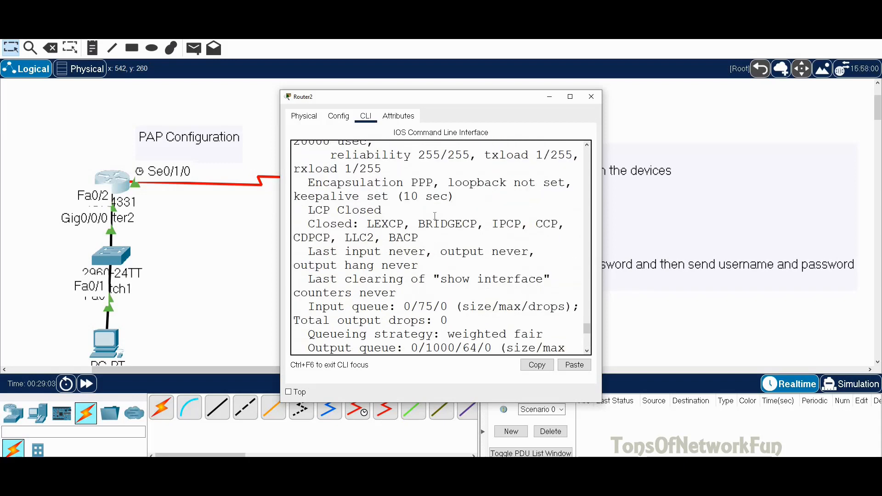
drag(429, 182, 322, 183)
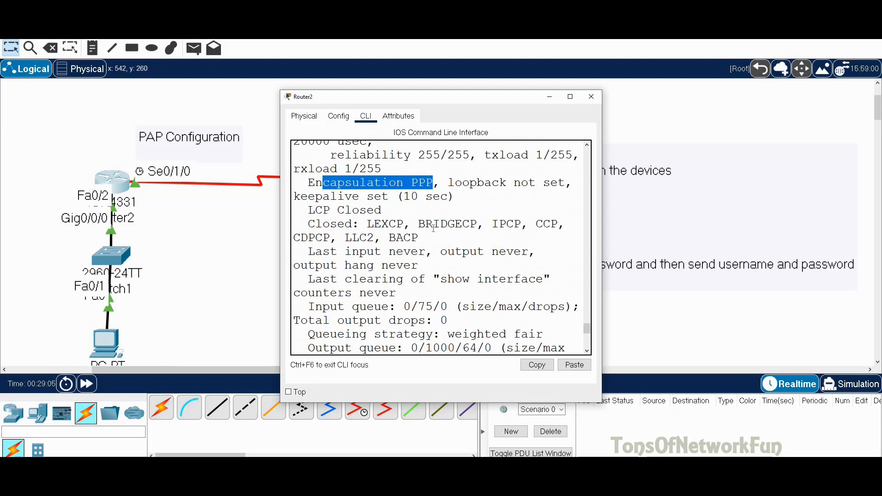
scroll(440, 234, down, 3)
scroll(439, 233, down, 3)
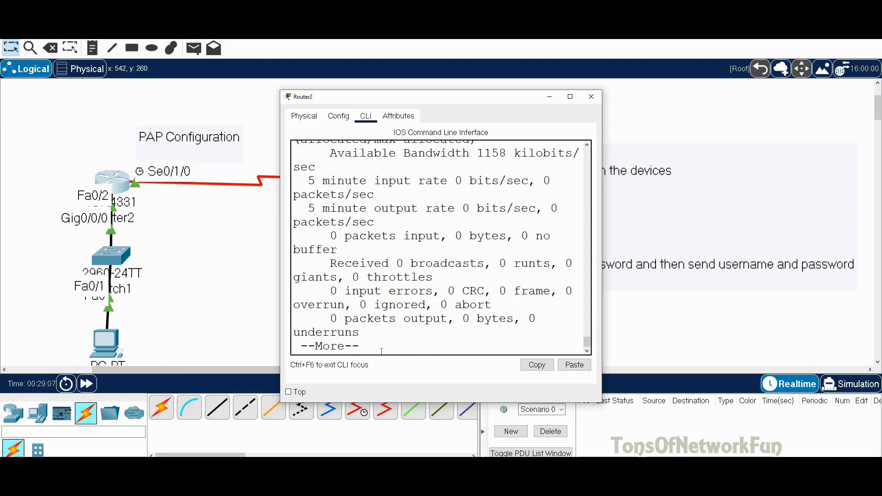
key(Return)
key(Return)
key(Return)
key(Return)
key(Return)
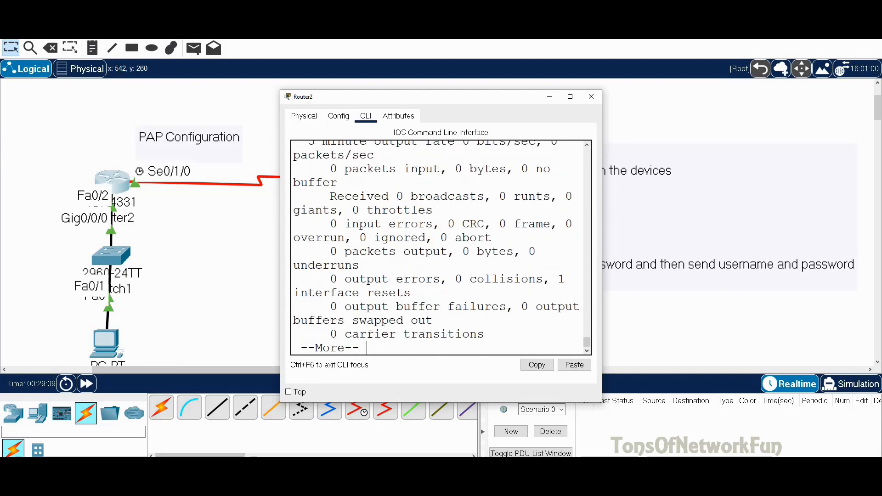
key(Return)
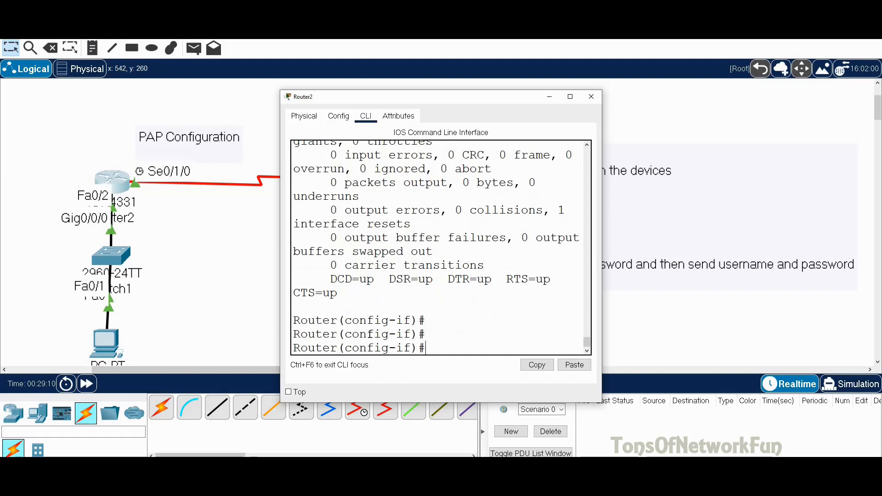
Apply 'ppp authentication pap' to Router2's Serial0/1/0 interface
text(ppp au)
key(Tab)
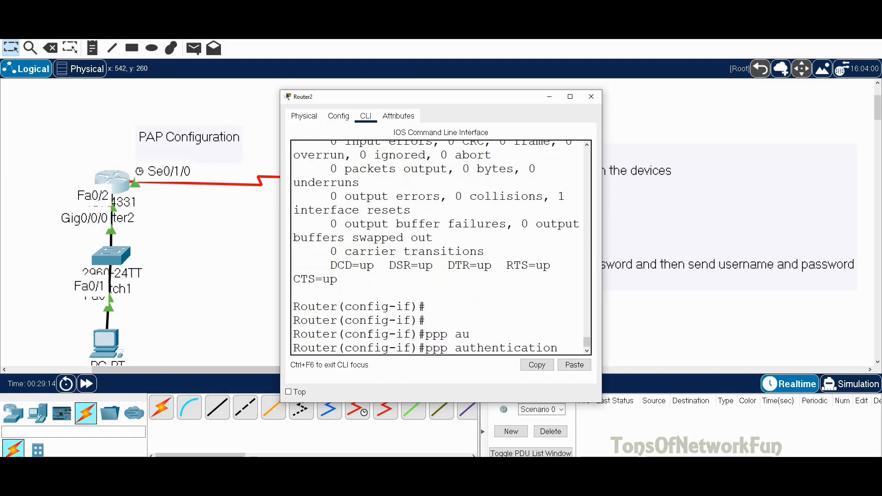
text(p)
key(Tab)
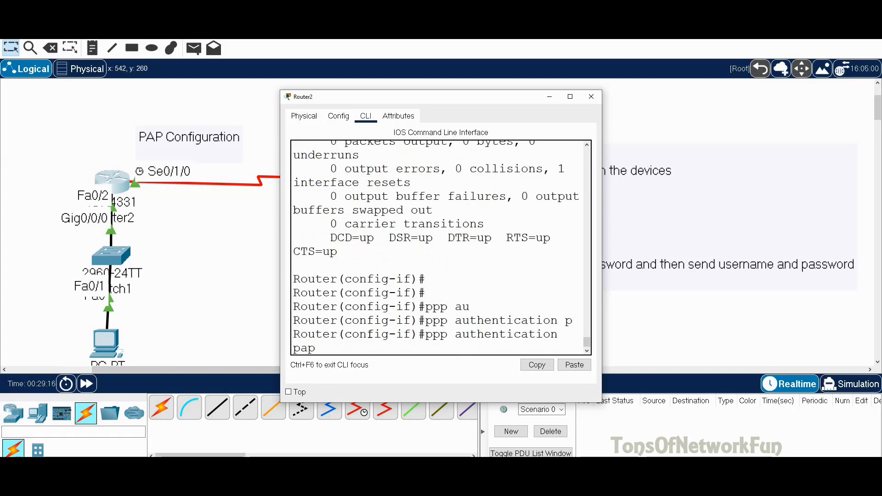
key(Return)
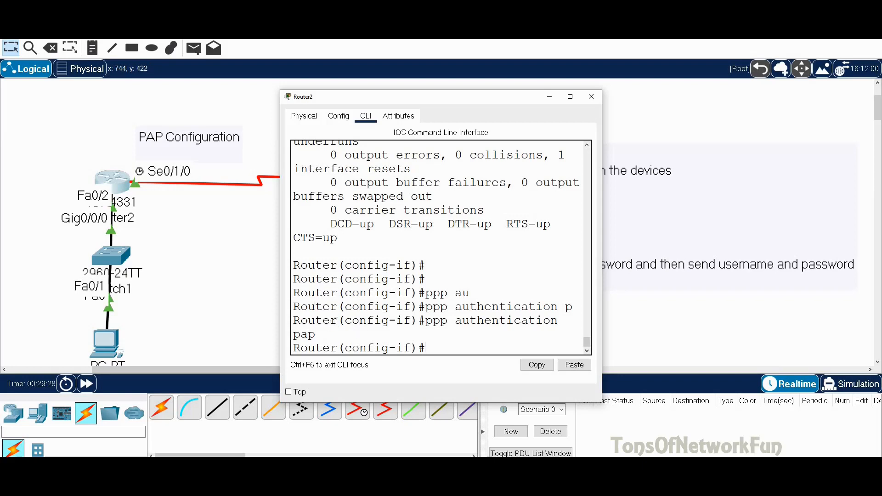
drag(336, 320, 293, 320)
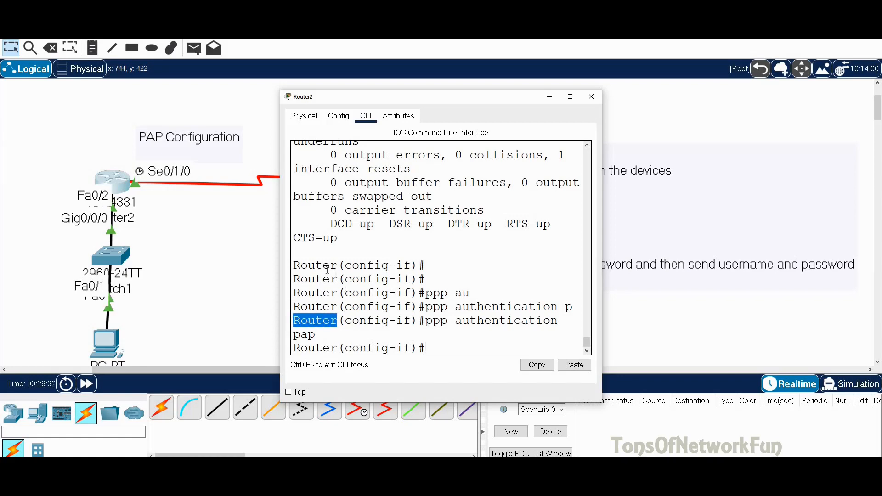
click(434, 348)
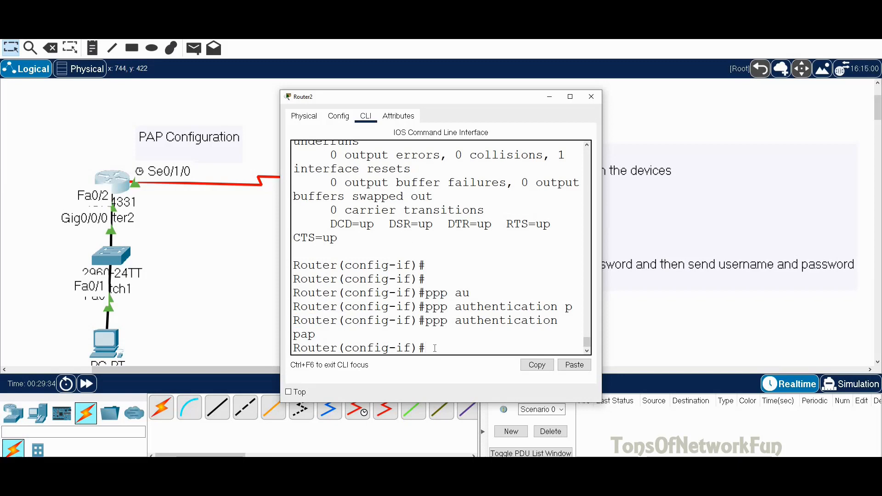
Rename Router2 to Microsoft with the hostname command
text(exit)
key(Return)
text(ho )
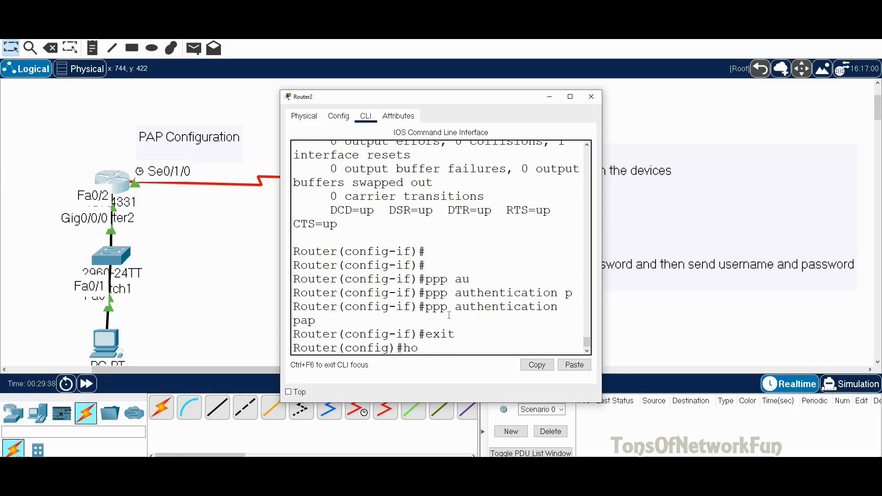
text(Microso)
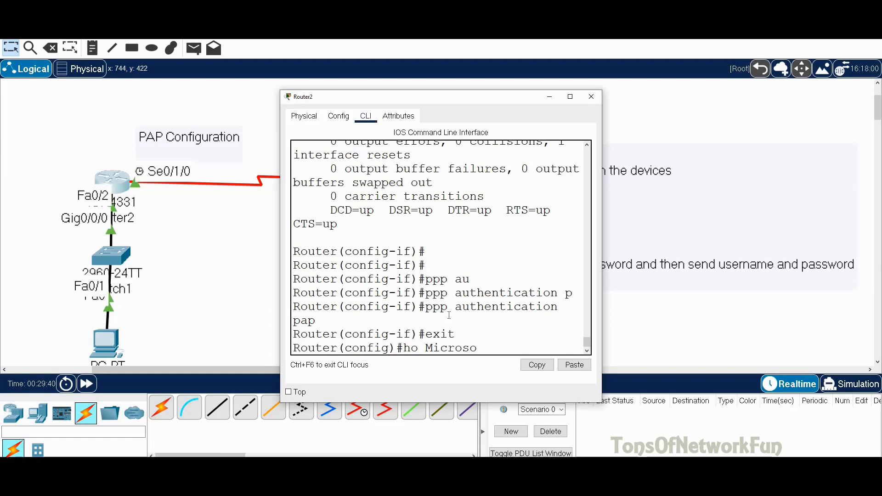
text(ft)
key(Return)
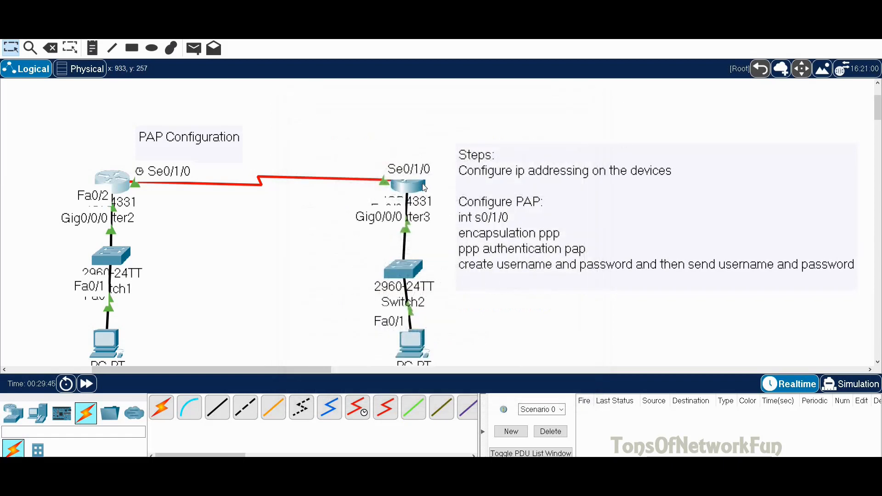
Rename Router3 to Dell and close its device window
click(418, 184)
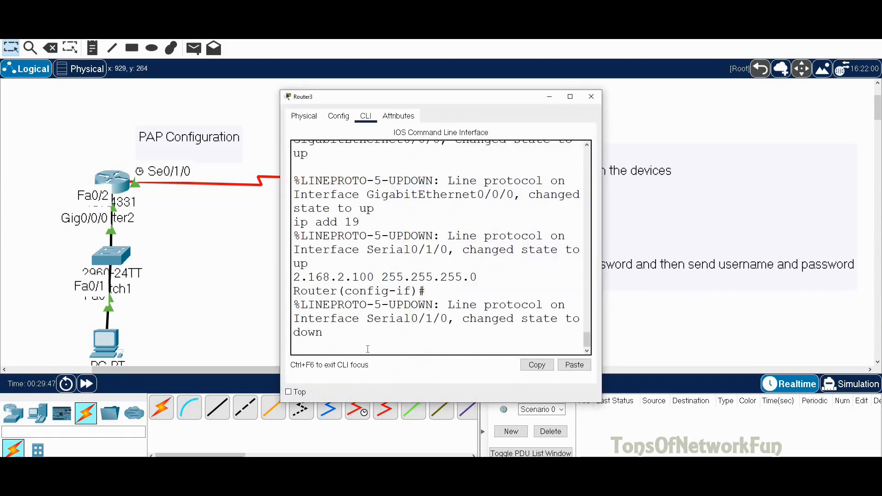
key(Return)
text(exit)
key(Return)
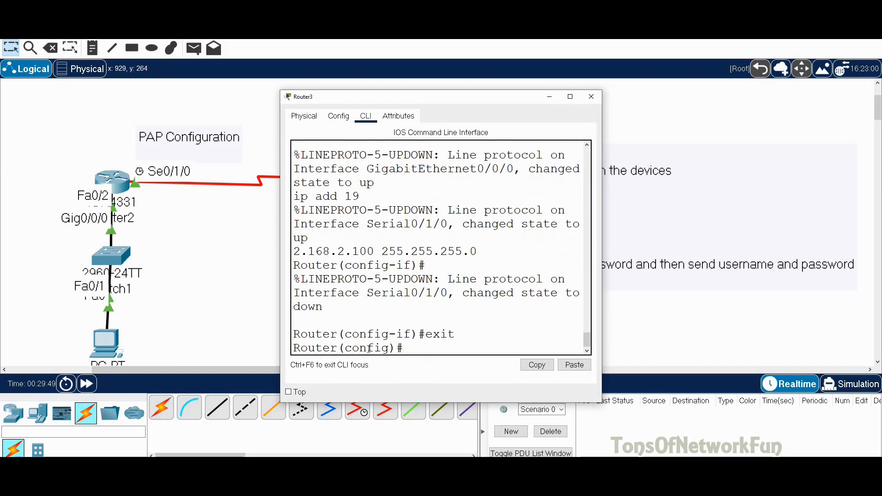
text(ho Dell)
key(Return)
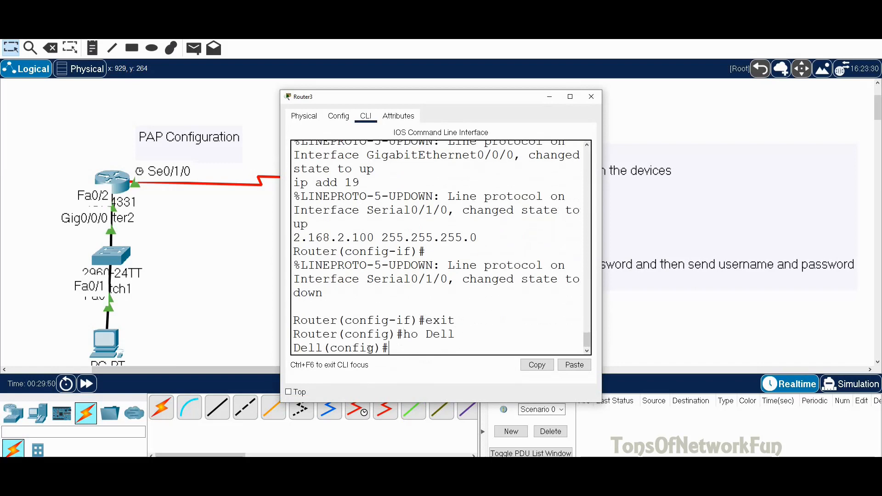
click(591, 97)
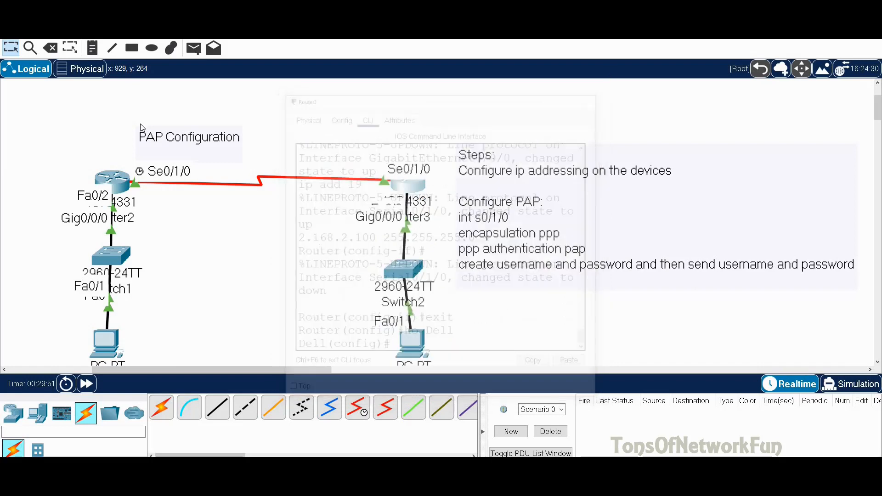
On Microsoft, create local user Dell with the shared password
click(127, 180)
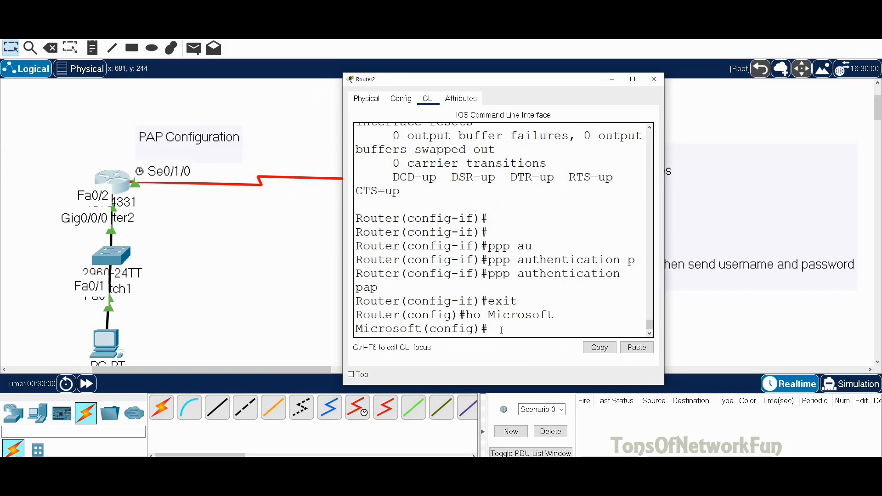
drag(557, 81, 660, 72)
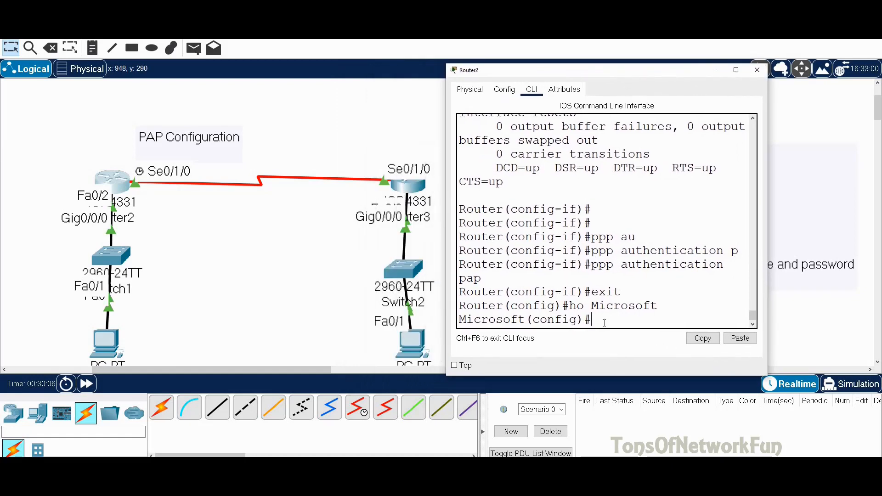
text(use)
key(Tab)
text(d)
key(BackSpace)
text(Dell pas)
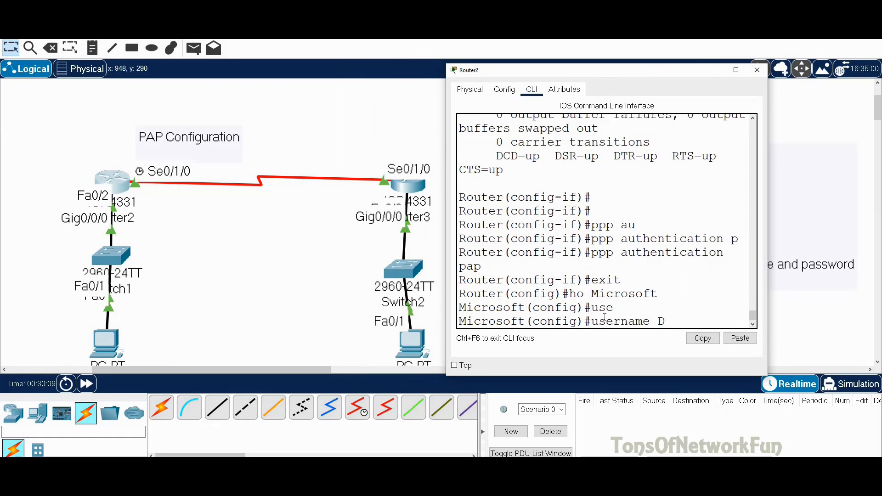
key(Tab)
text(Dell124)
key(BackSpace)
text(3)
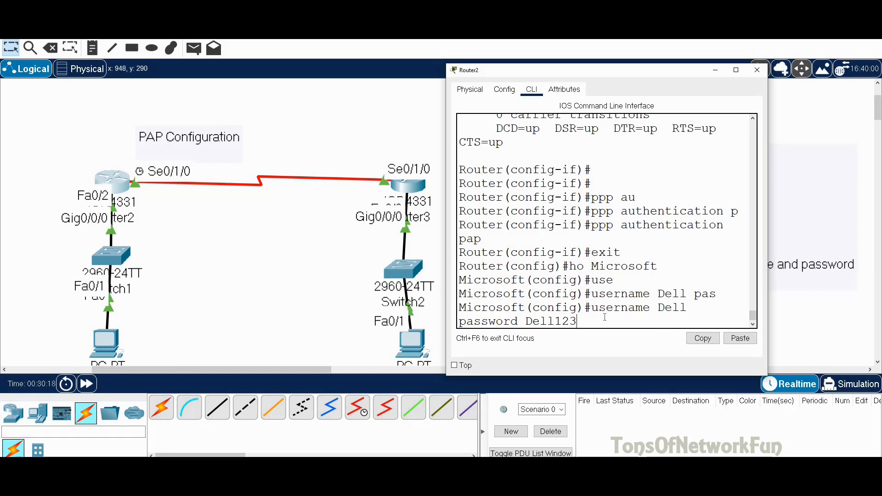
key(Return)
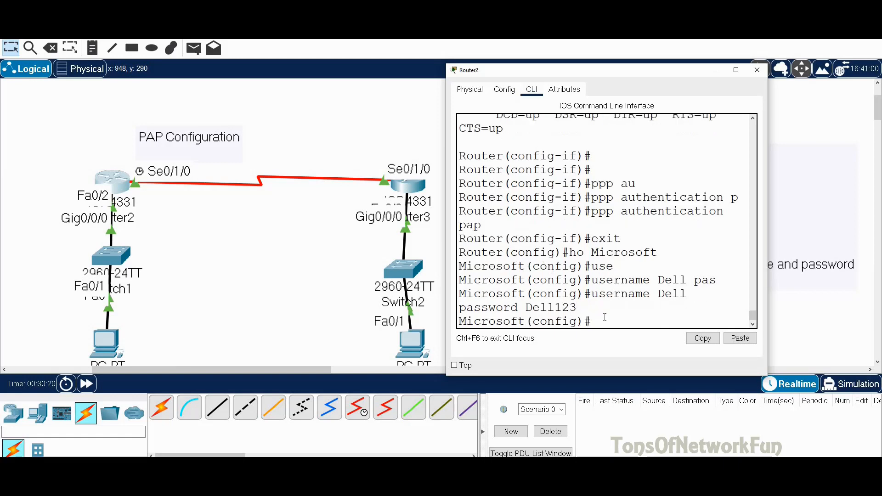
On Serial0/1/0, set PAP sent-username Microsoft with the shared password
text(int s0/1/0)
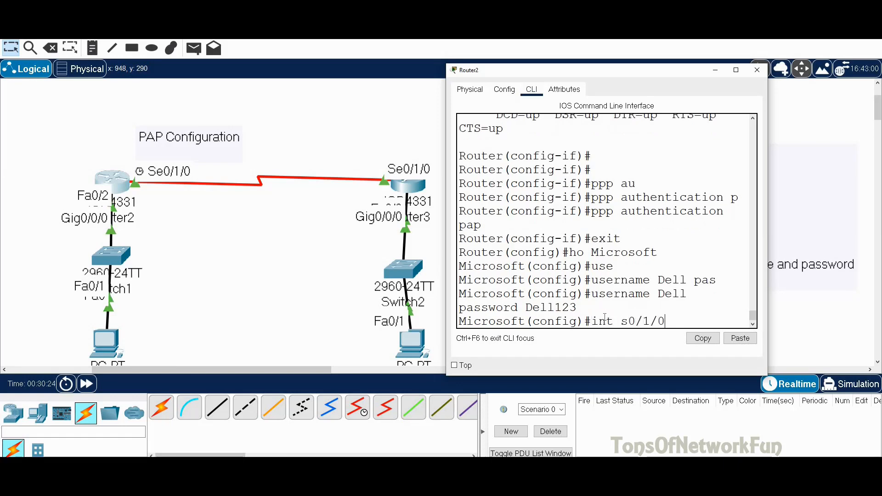
key(Return)
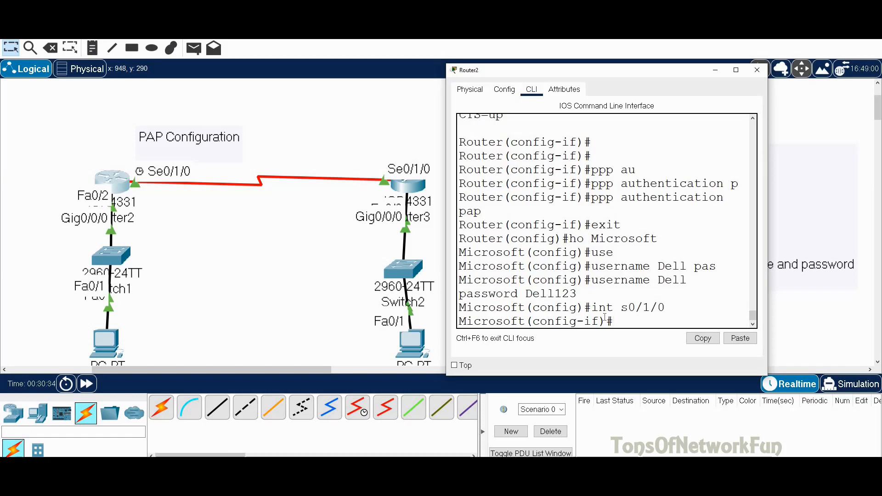
text(ppp p)
key(Tab)
text(s)
key(Tab)
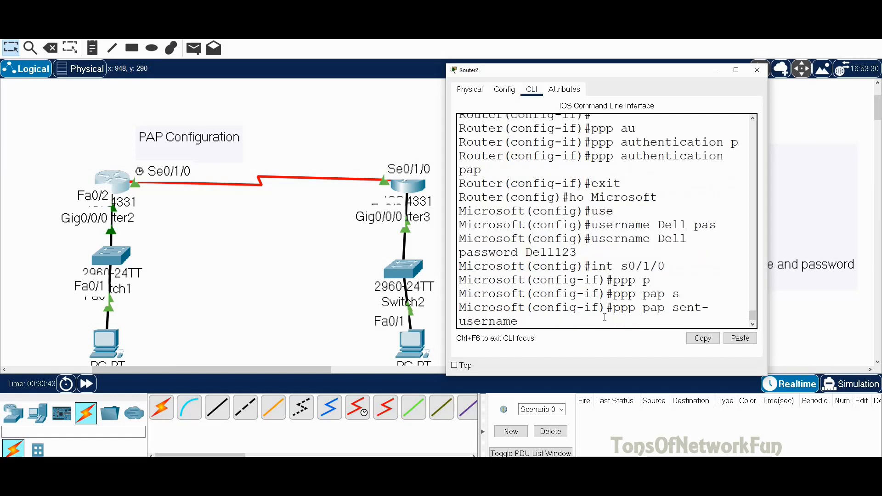
text(Microsoft p)
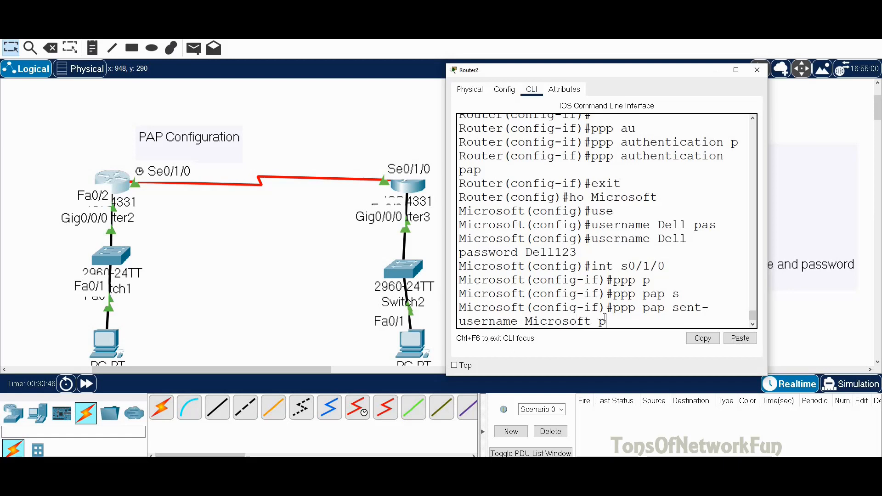
key(Tab)
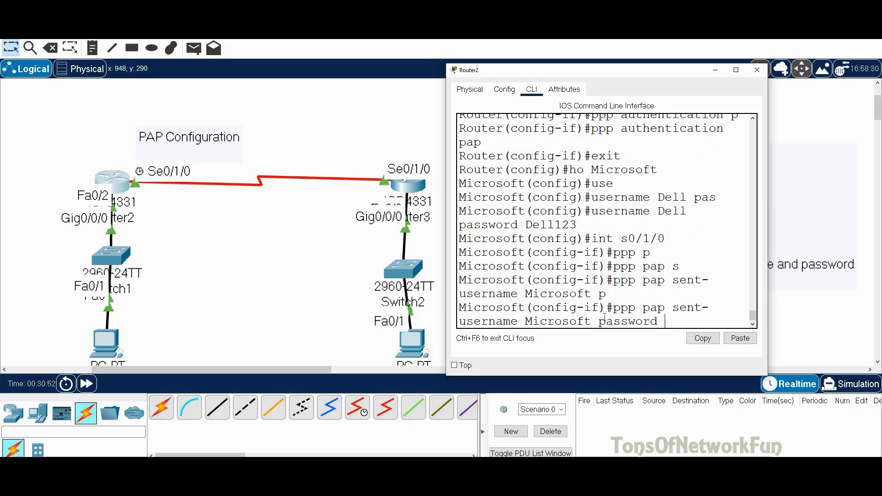
text(Dell123)
key(Return)
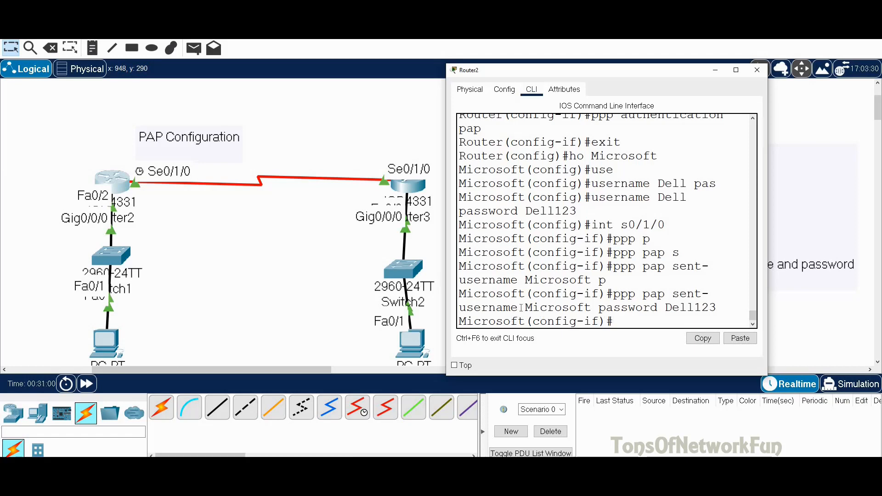
Highlight the sent username Microsoft and local username Dell to compare them
drag(525, 307, 592, 307)
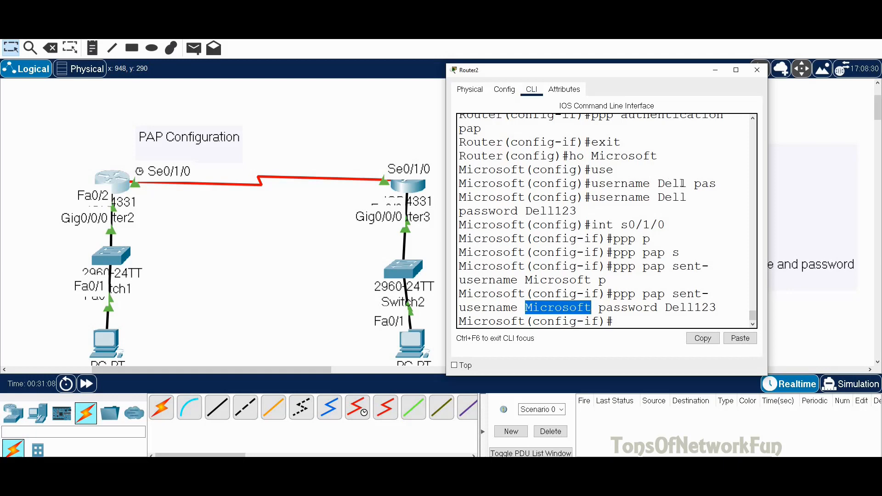
drag(684, 184, 657, 184)
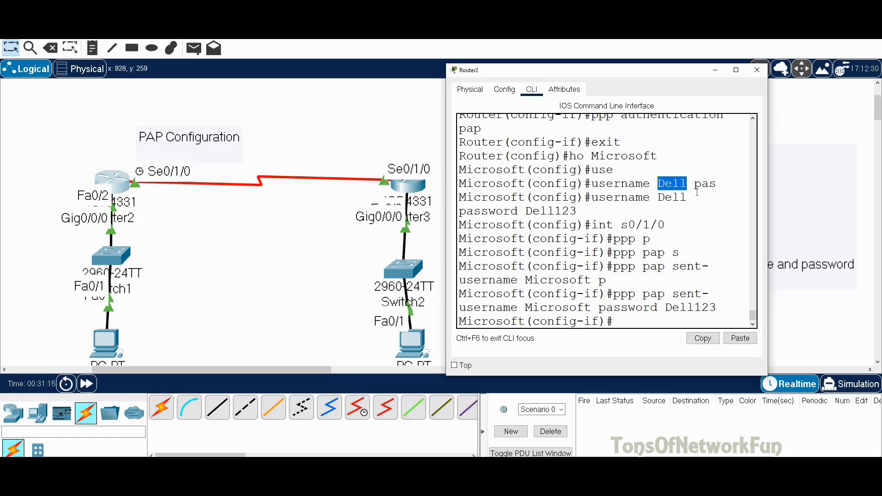
click(672, 183)
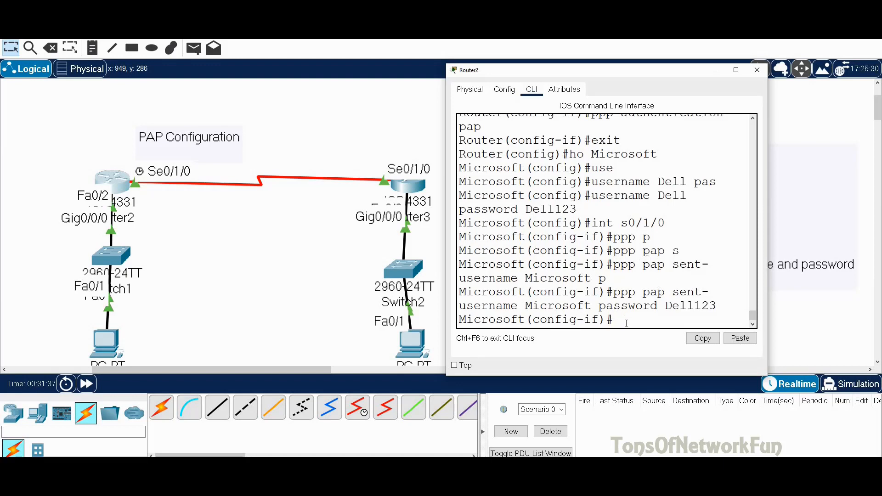
Leave interface mode and save the configuration with 'do wr'
text(exit)
key(Return)
text(do)
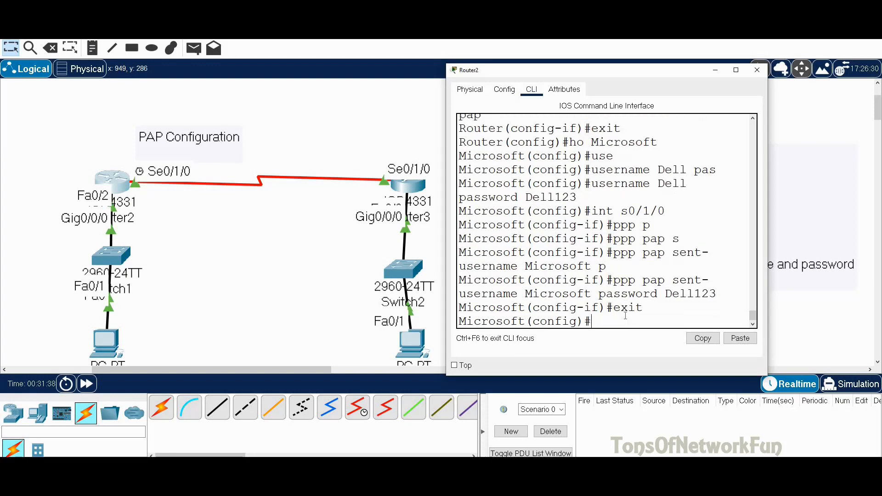
text( wr)
key(Return)
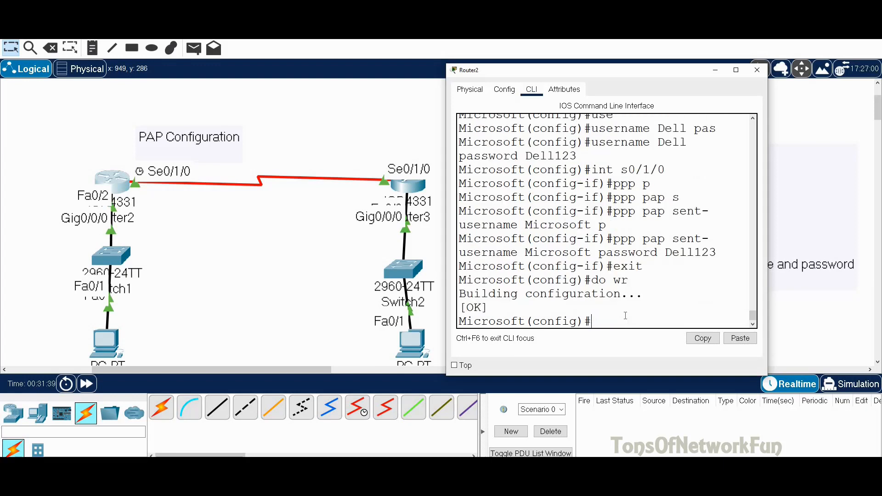
Close Router2, check Dell's Serial0/1/0 (10.0.0.2/8, HDLC), then enter its interface configuration
click(757, 70)
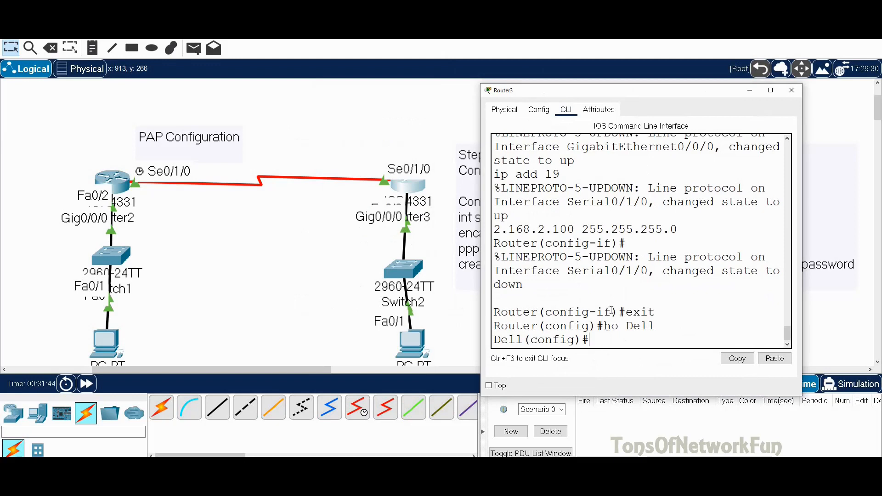
text(do sh int s0/1/0)
key(Return)
scroll(598, 230, up, 3)
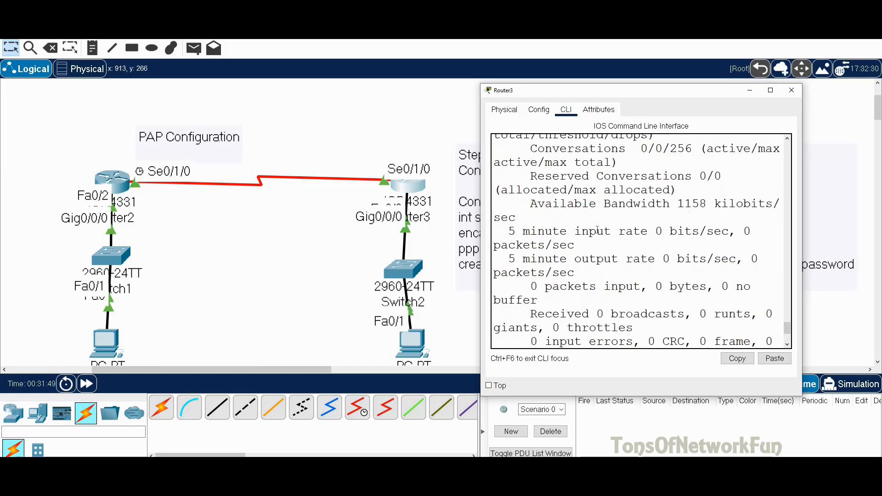
scroll(614, 232, up, 5)
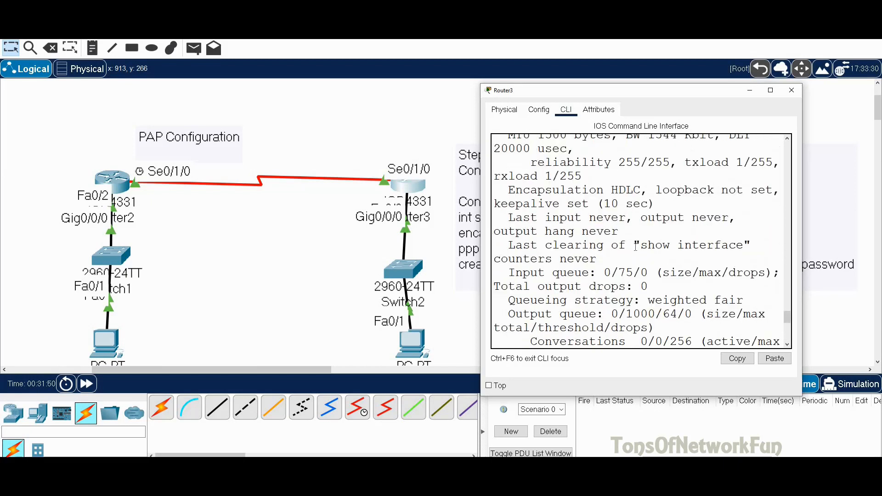
scroll(637, 244, up, 1)
drag(640, 217, 610, 218)
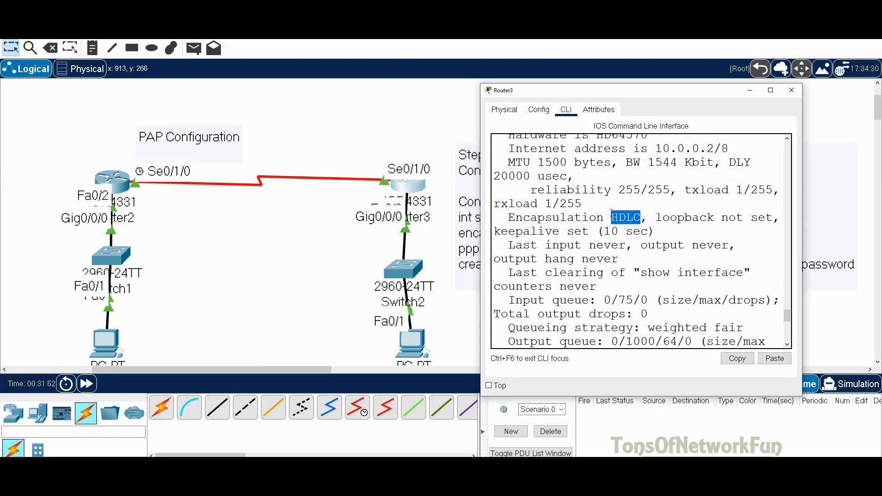
scroll(671, 316, down, 7)
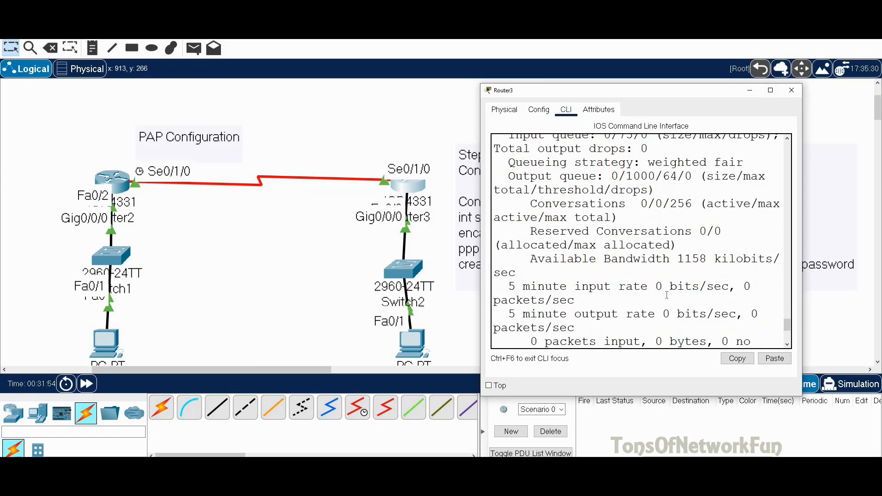
scroll(671, 316, down, 1)
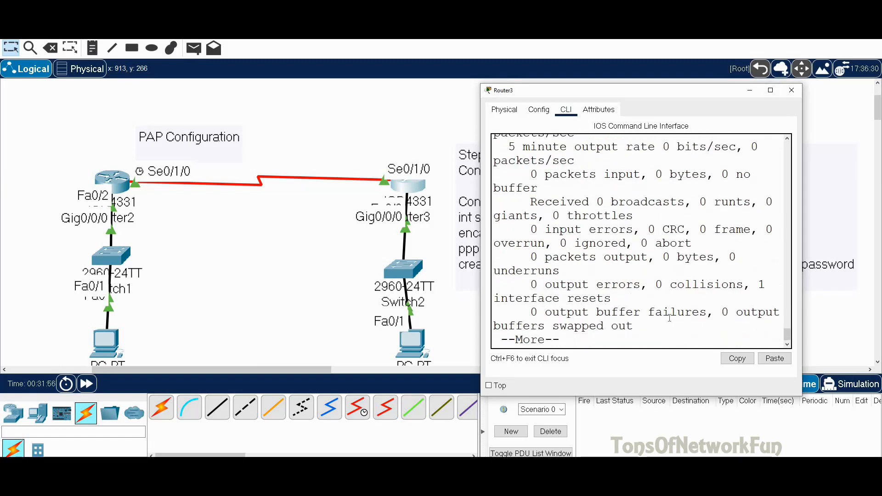
key(space)
text(int s0/1/0)
key(Return)
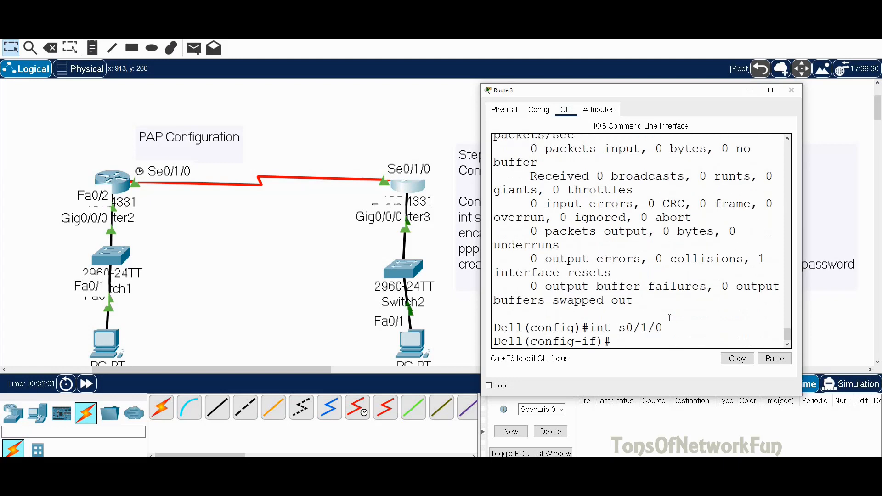
Set Dell's Serial0/1/0 to PPP encapsulation with PAP authentication
text(en)
key(Tab)
text(ppp)
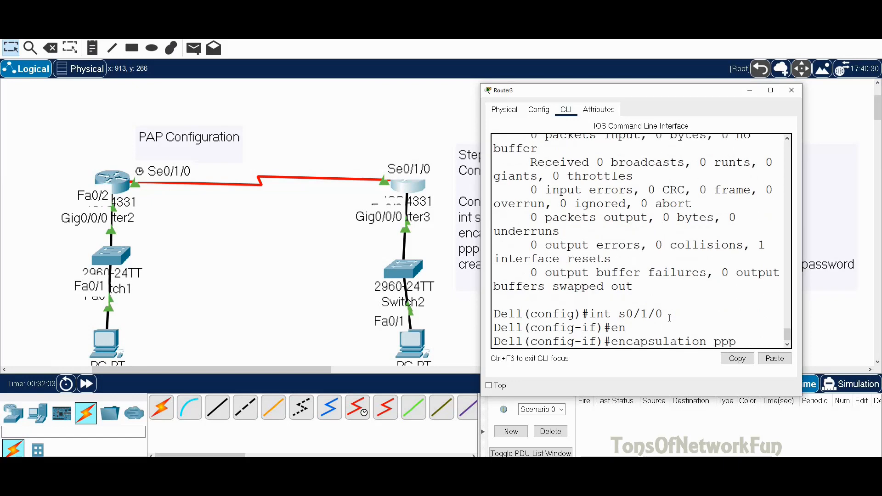
key(Return)
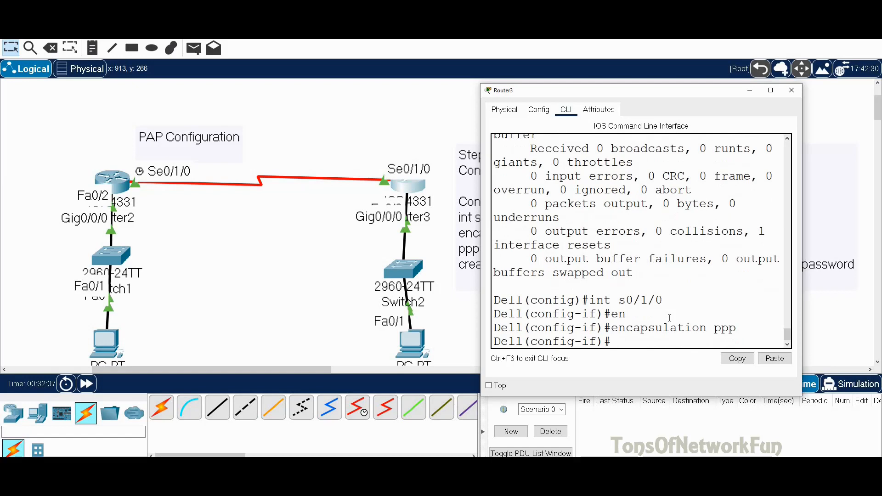
text(ppp au)
key(Tab)
text(pap)
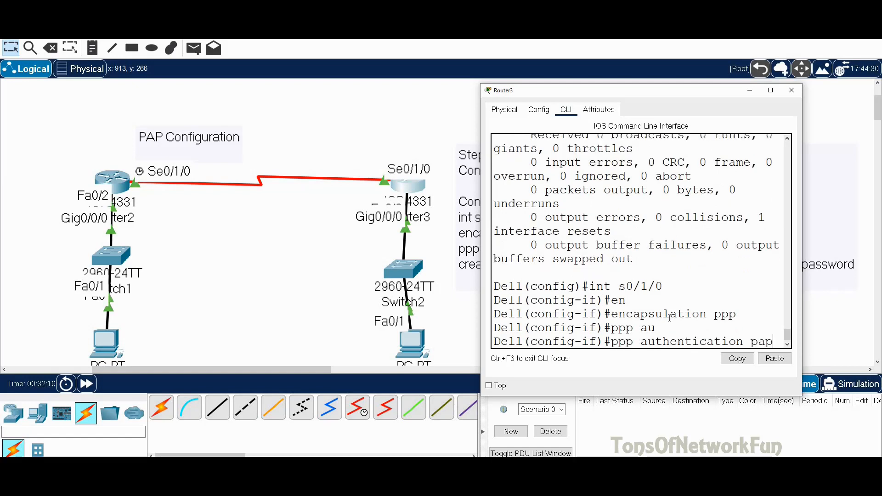
key(Return)
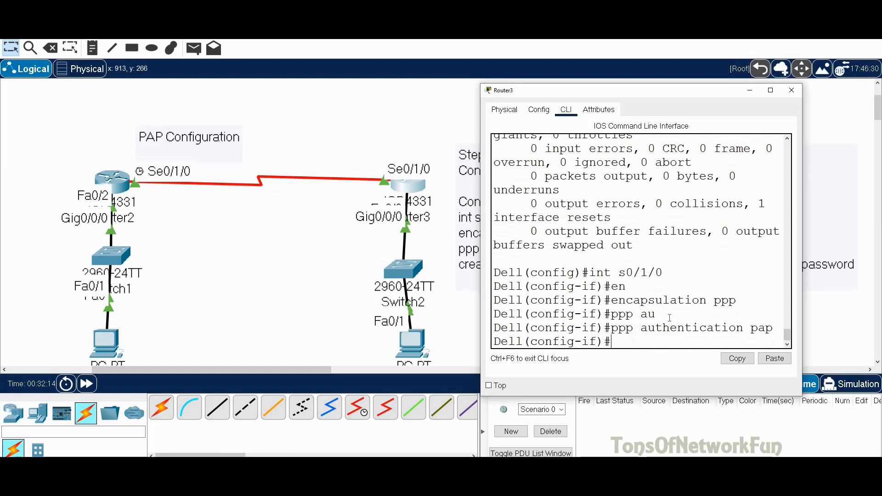
Add local user Microsoft with the shared password, then re-enter Serial0/1/0 configuration
text(exit)
key(Return)
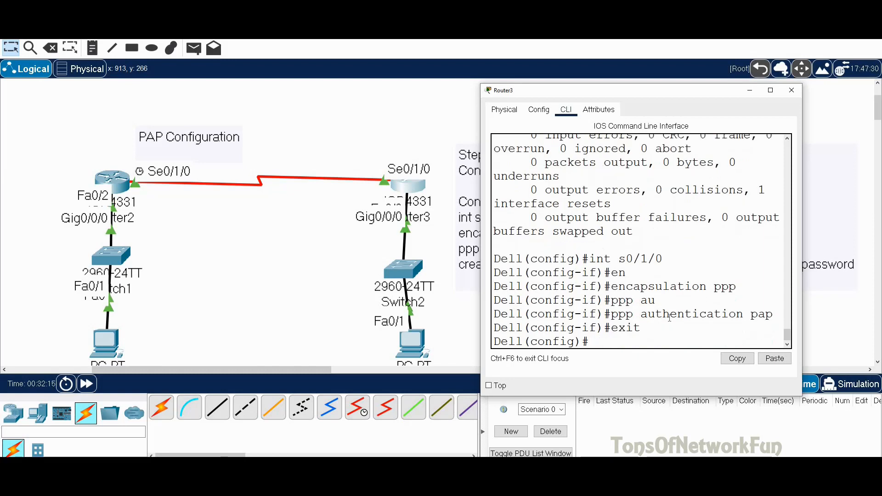
text(username)
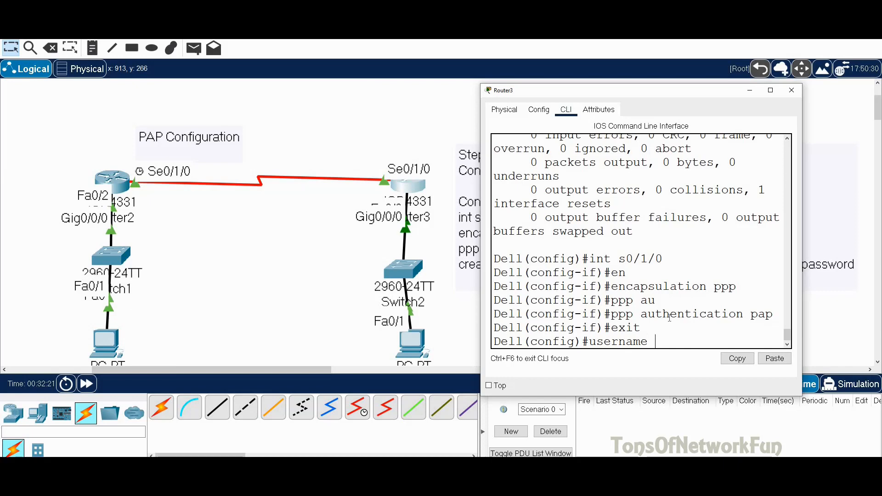
text( Microsoft)
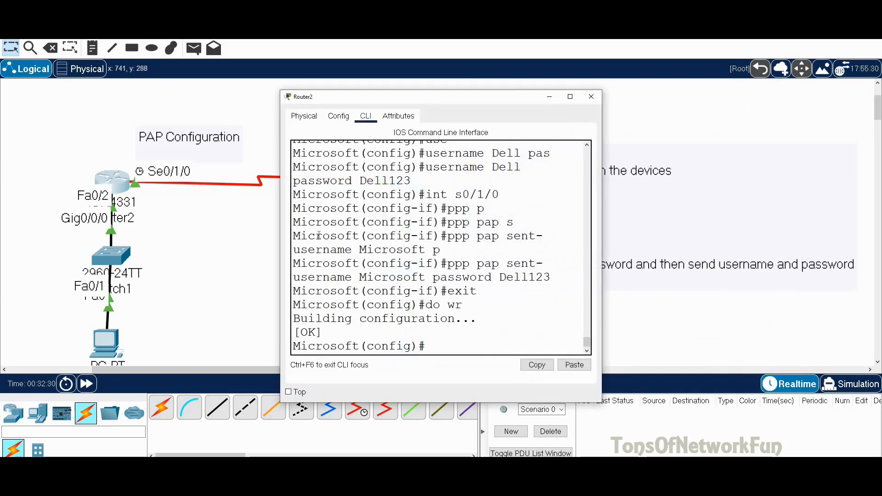
click(591, 97)
click(397, 190)
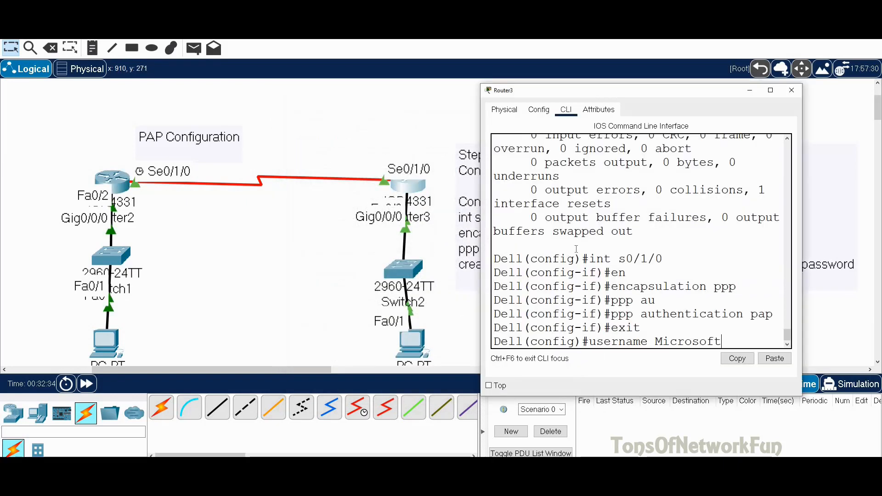
text(pas)
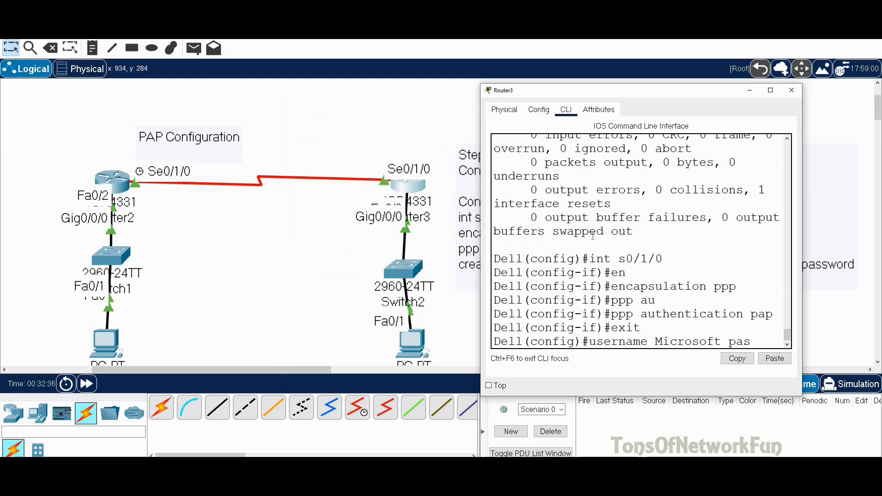
key(Tab)
text(Dell124)
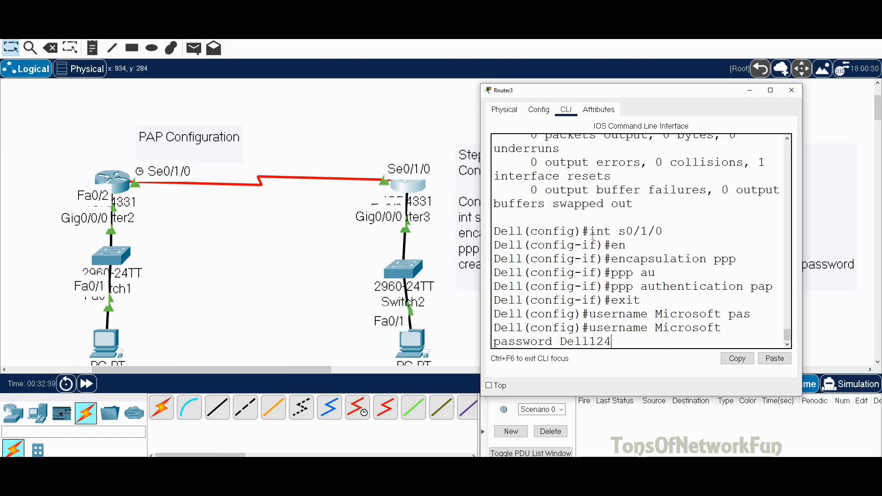
key(BackSpace)
text(3)
key(Return)
text(in)
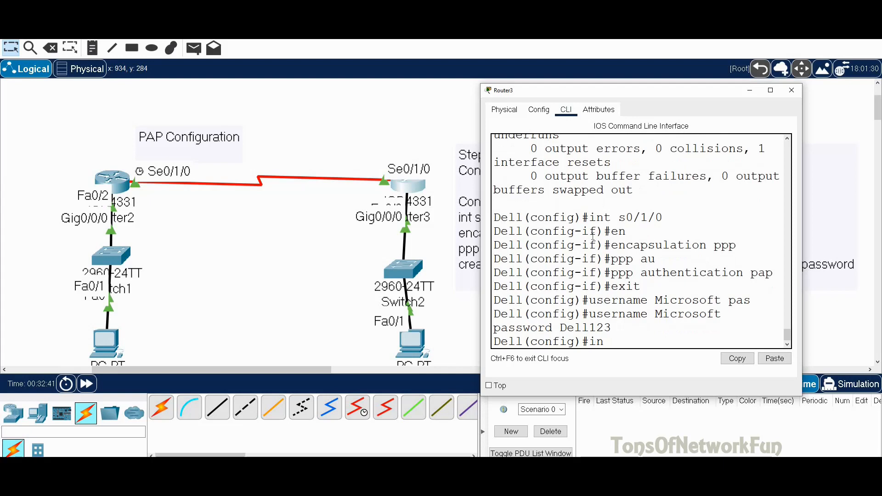
text(t s0/1/0)
key(Return)
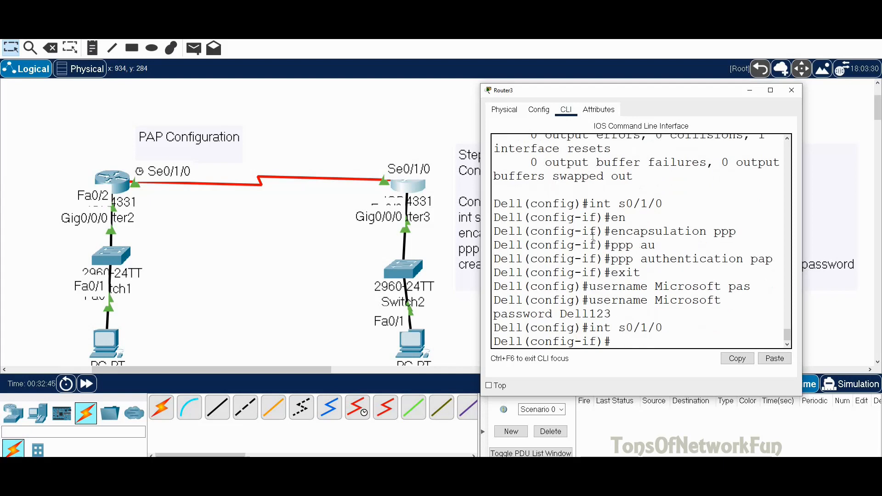
Set PAP sent-username Dell with the shared password on Serial0/1/0
text(ppp pa)
key(Tab)
text(s)
key(Tab)
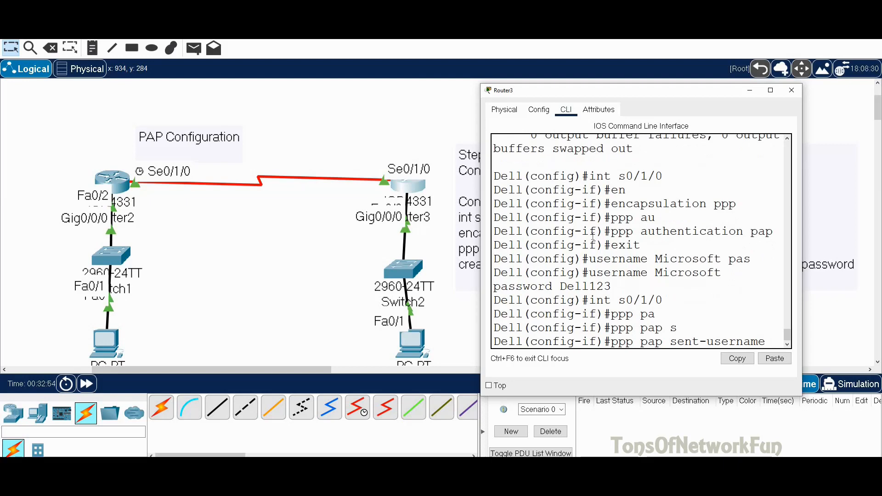
text(Dell)
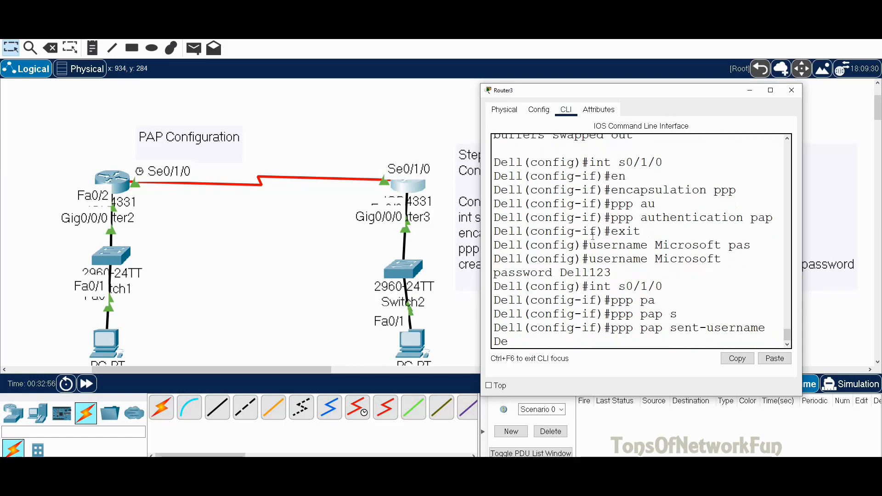
text( pa)
key(Tab)
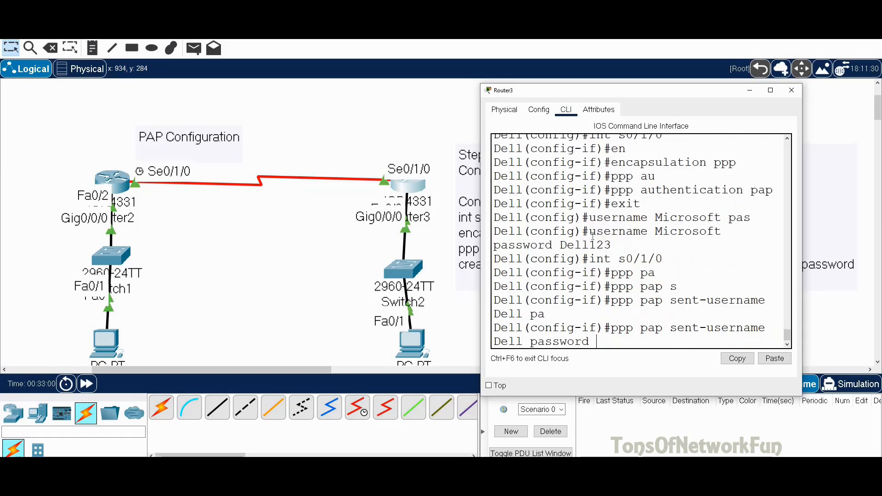
text(Dell124)
key(BackSpace)
text(3)
drag(604, 340, 597, 340)
click(660, 343)
key(Return)
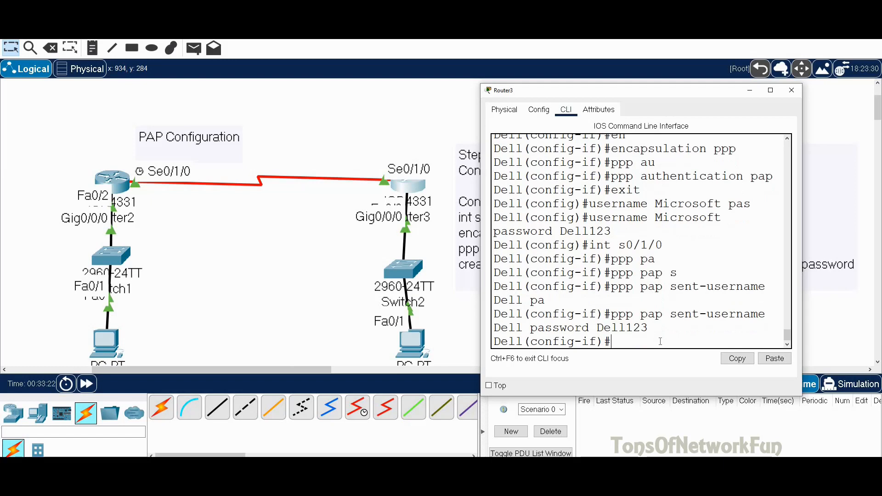
Leave interface mode and save Dell's configuration with 'do wr'
text(exit)
key(Return)
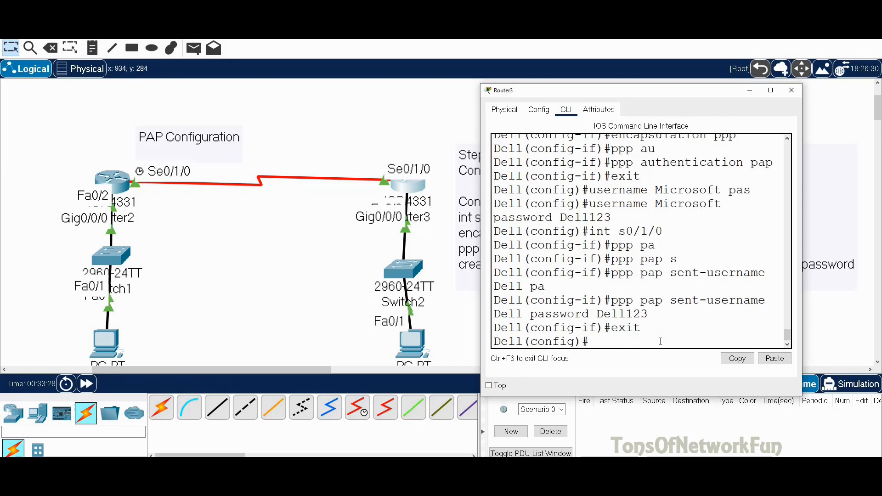
text(do wr)
key(Return)
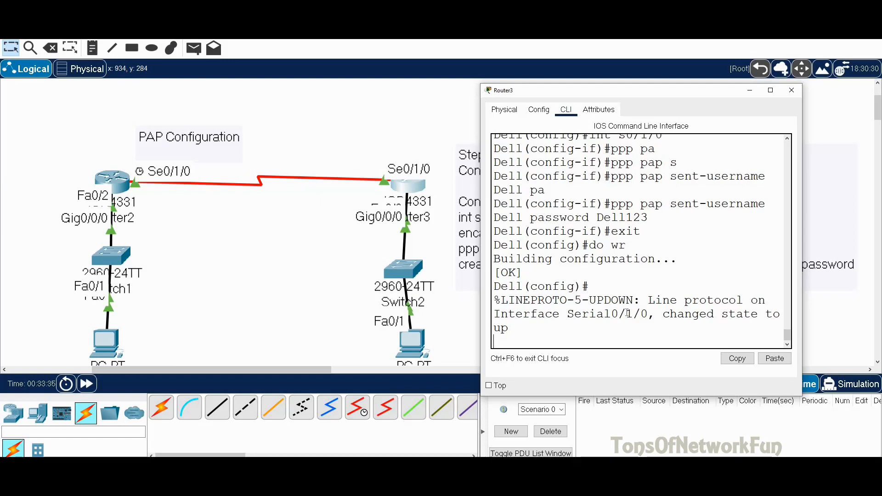
Return to Router2's CLI and find the LINEPROTO-5-UPDOWN message showing Serial0/1/0 is up
click(112, 178)
click(113, 178)
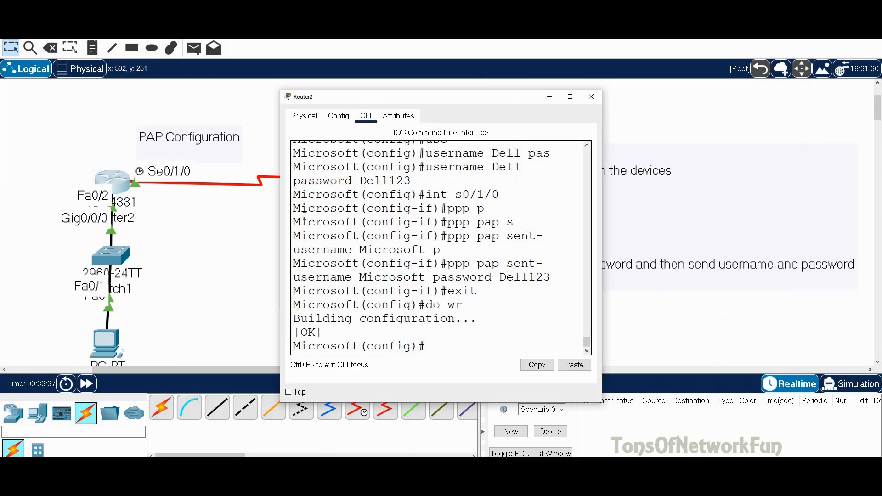
scroll(412, 298, up, 2)
scroll(427, 303, down, 2)
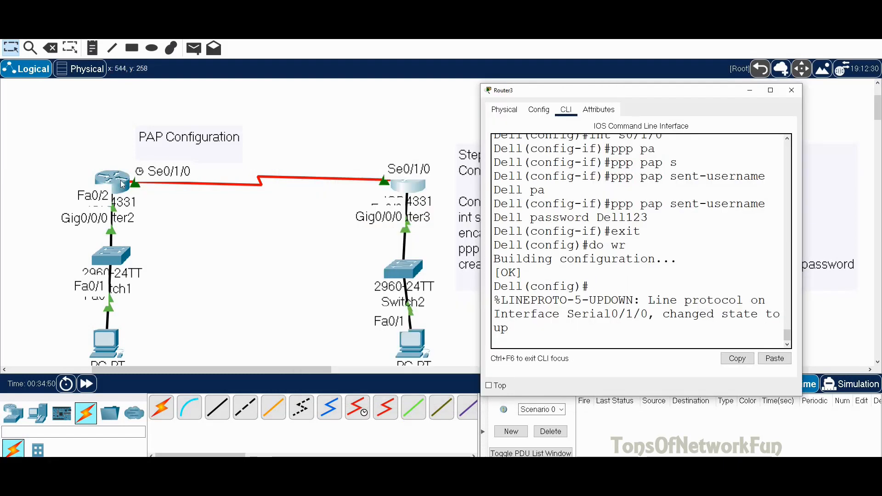
click(123, 184)
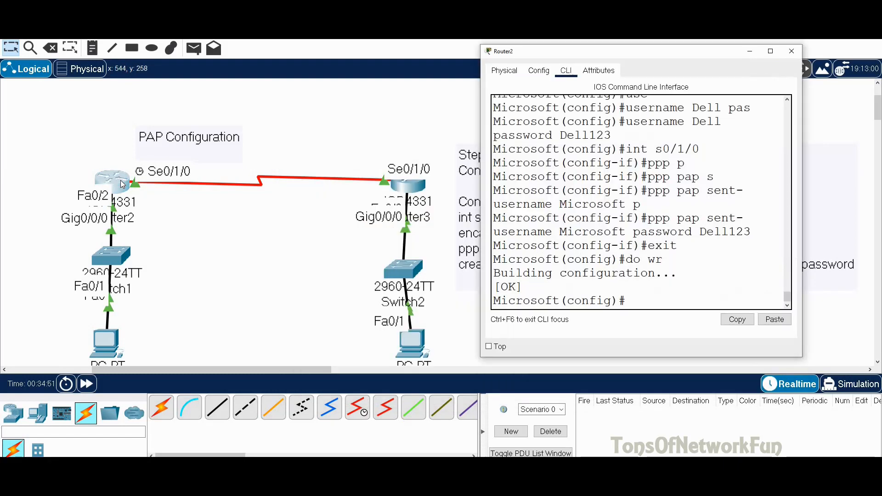